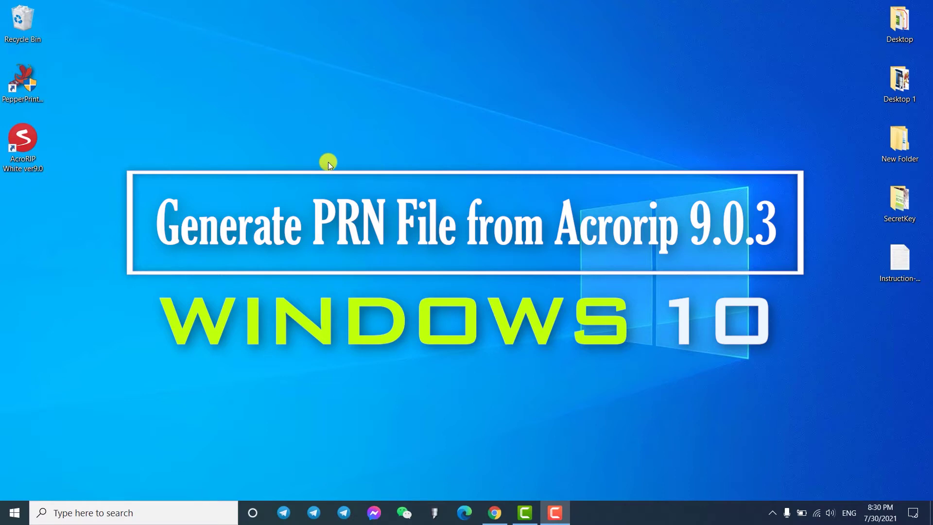
Launch PartnerRIP Pro from the AcroRIP White desktop shortcut with the comic artwork loaded.
double_click(24, 154)
right_click(24, 153)
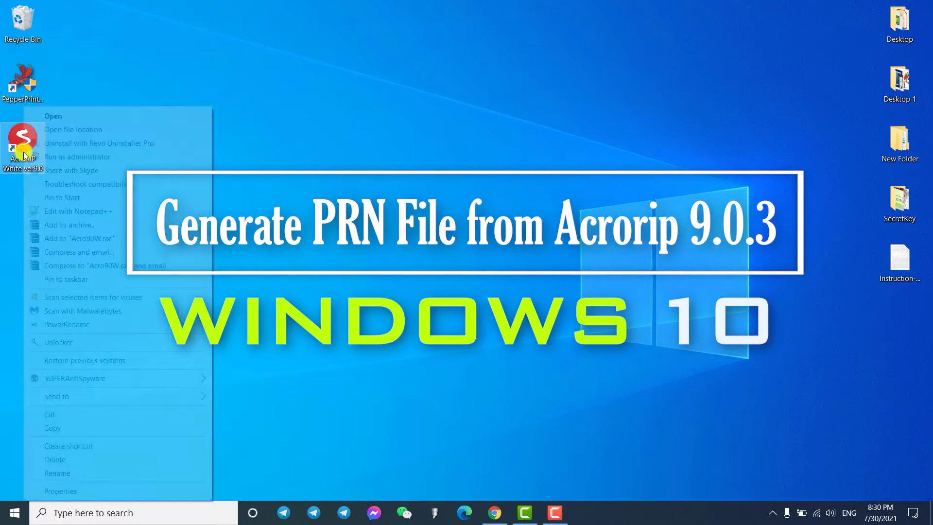
left_click(72, 120)
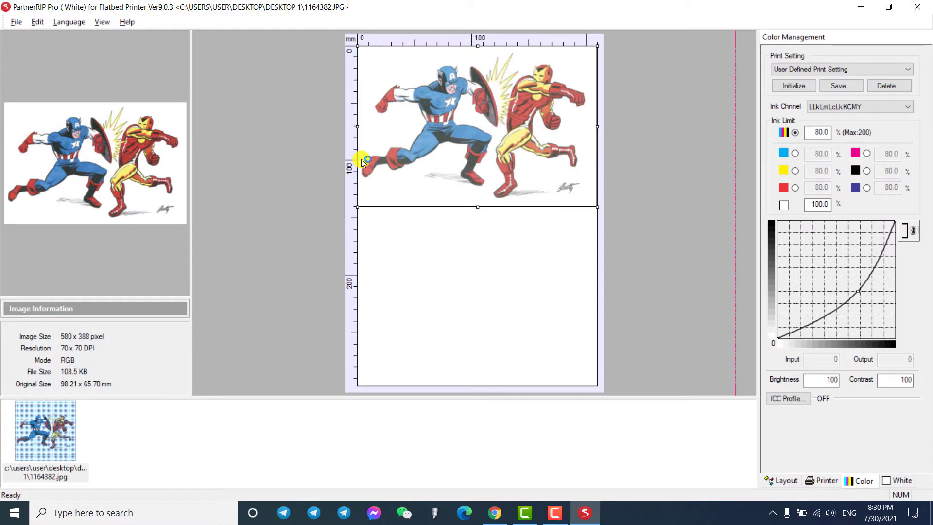
Check the layout: 210 × 297 paper, 297 height kept, artwork at 209.008 × 139.819.
left_click(480, 168)
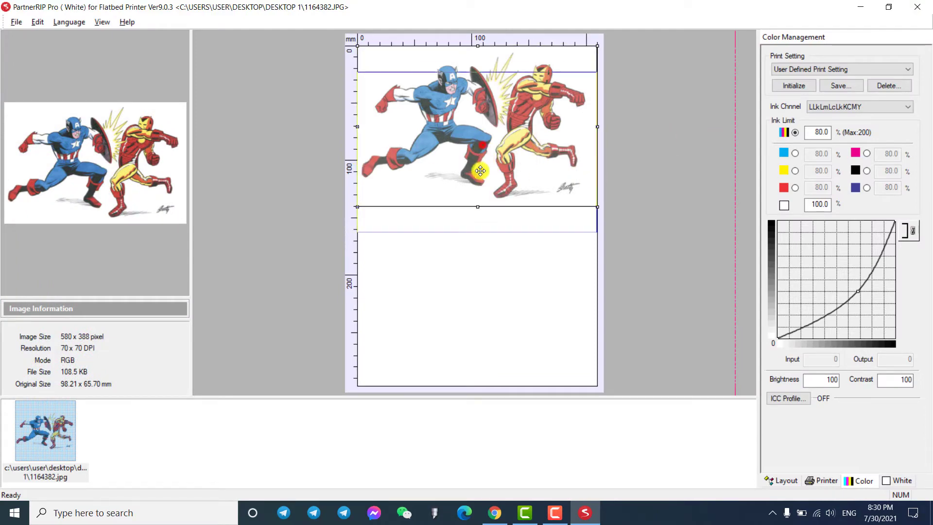
left_click(506, 286)
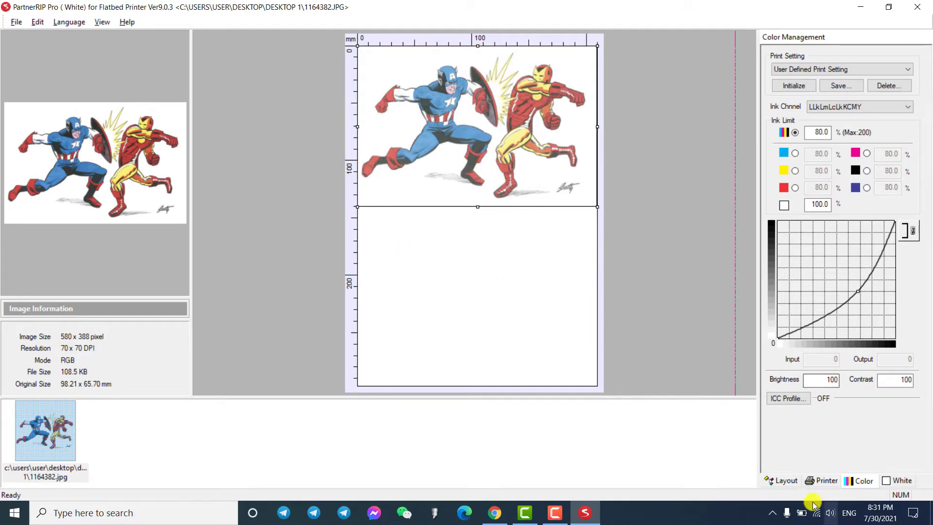
left_click(788, 480)
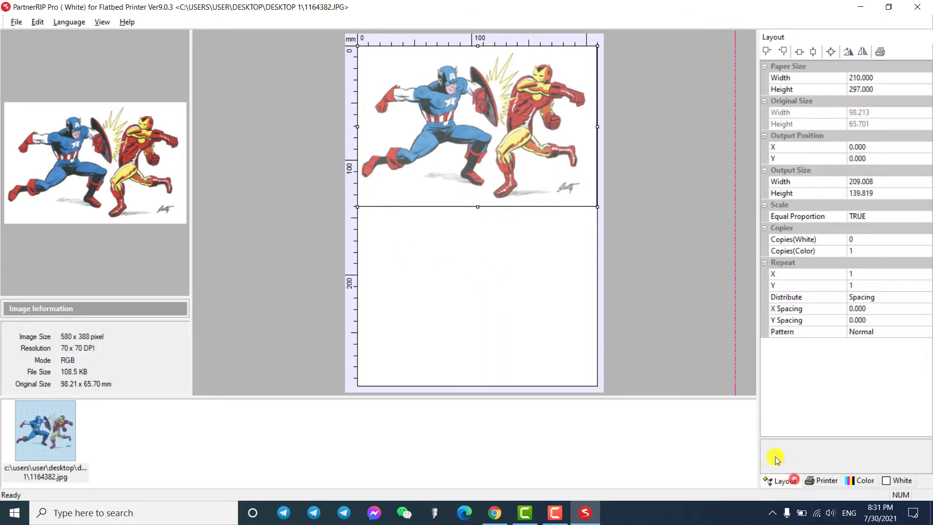
left_click(861, 89)
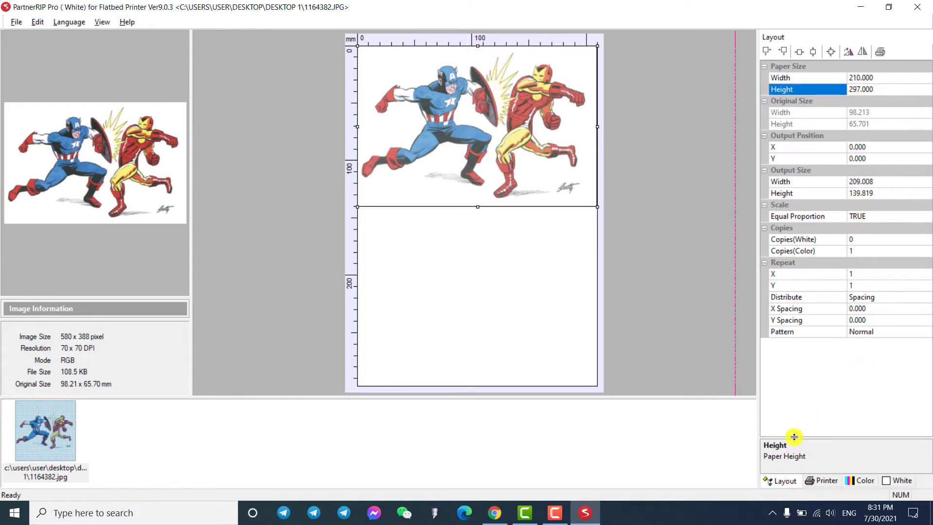
left_click(824, 473)
Set printer Stylus Photo 1390/1400 and port FILE: <EPSON L1800 Series (PRN File)>.
left_click(824, 479)
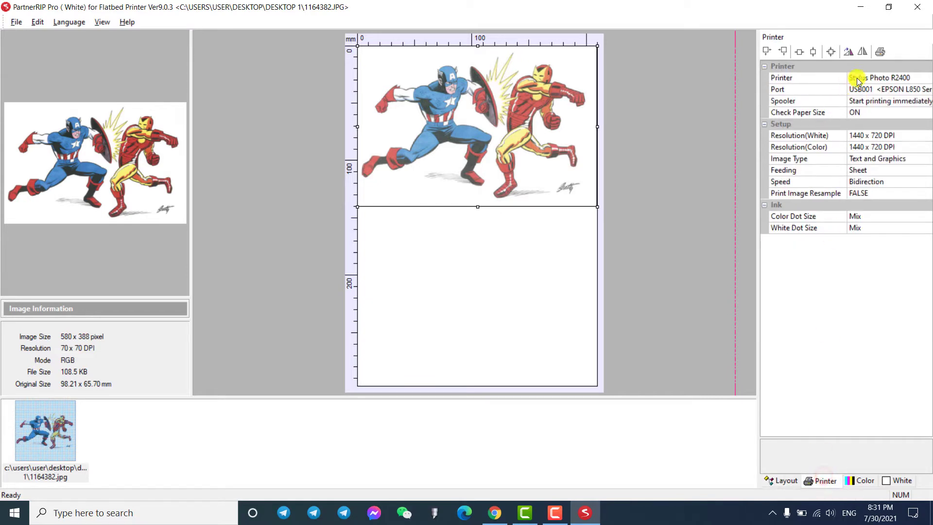
left_click(888, 77)
left_click(928, 78)
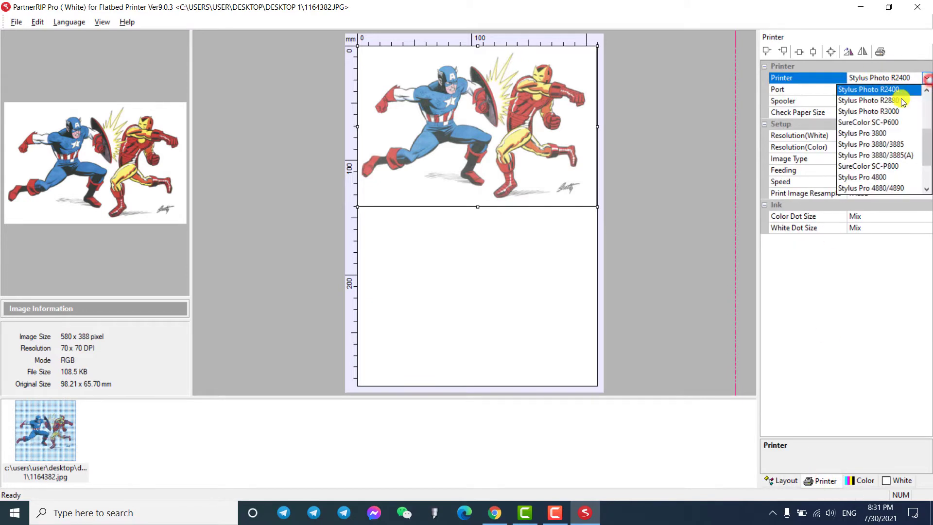
scroll(883, 117, "up", 1)
scroll(883, 117, "up", 2)
scroll(883, 115, "up", 1)
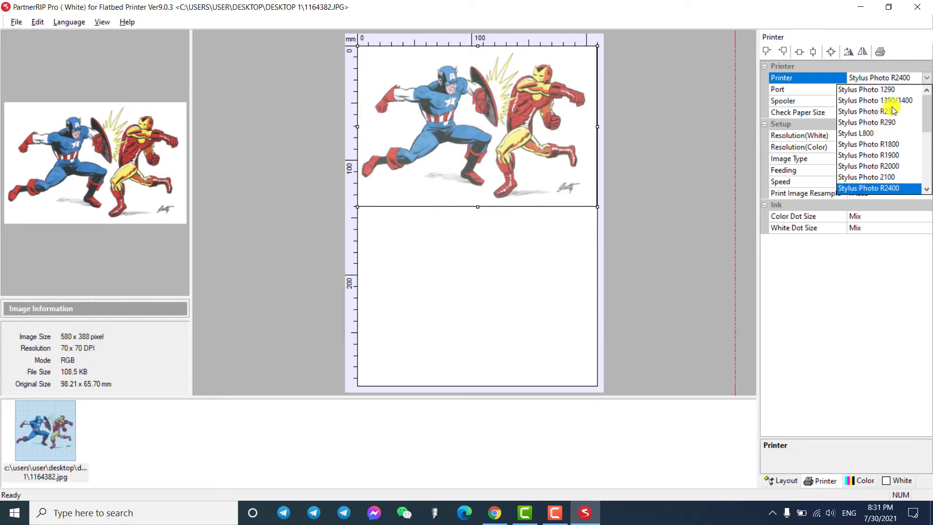
left_click(863, 101)
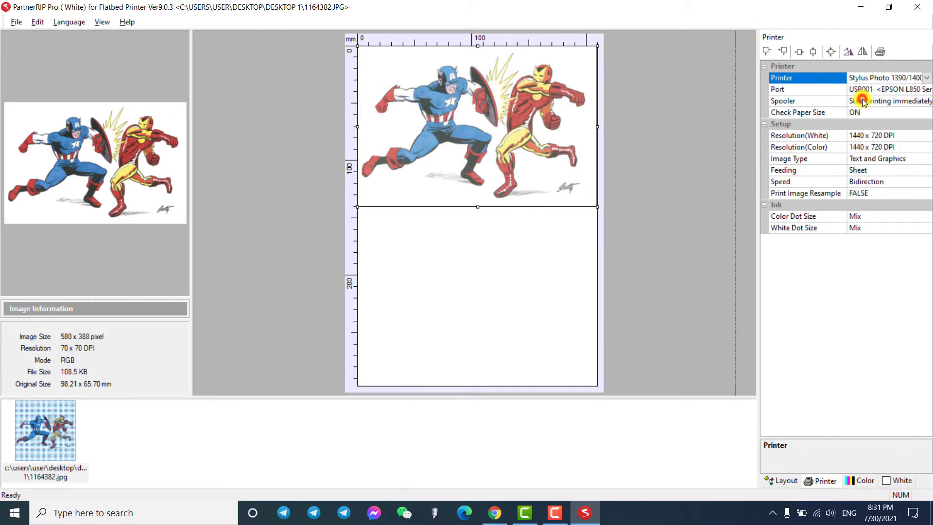
left_click(888, 90)
left_click(927, 89)
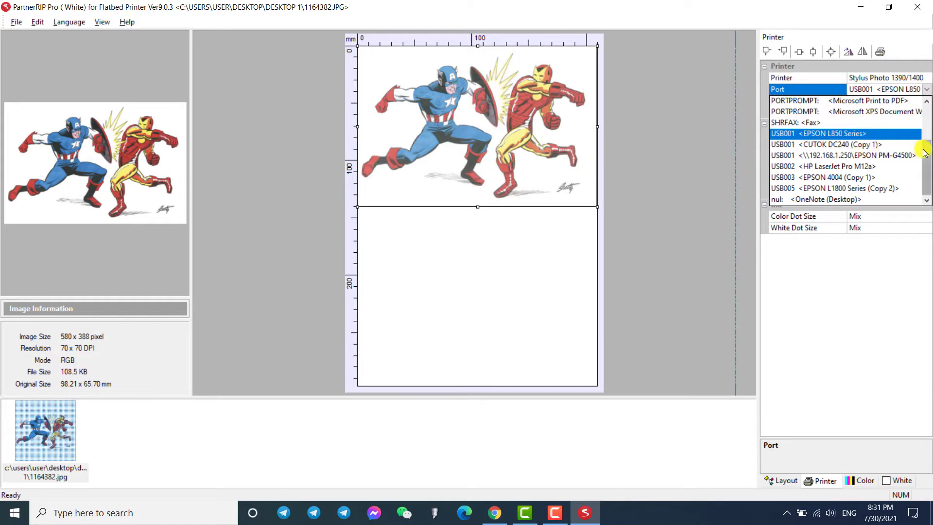
scroll(927, 146, "up", 1)
left_click_drag(927, 146, 927, 139)
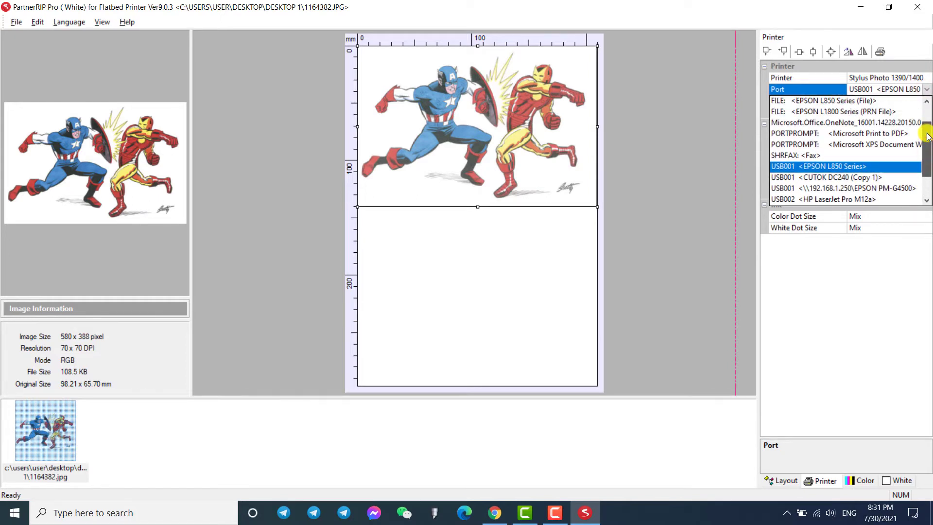
left_click(830, 111)
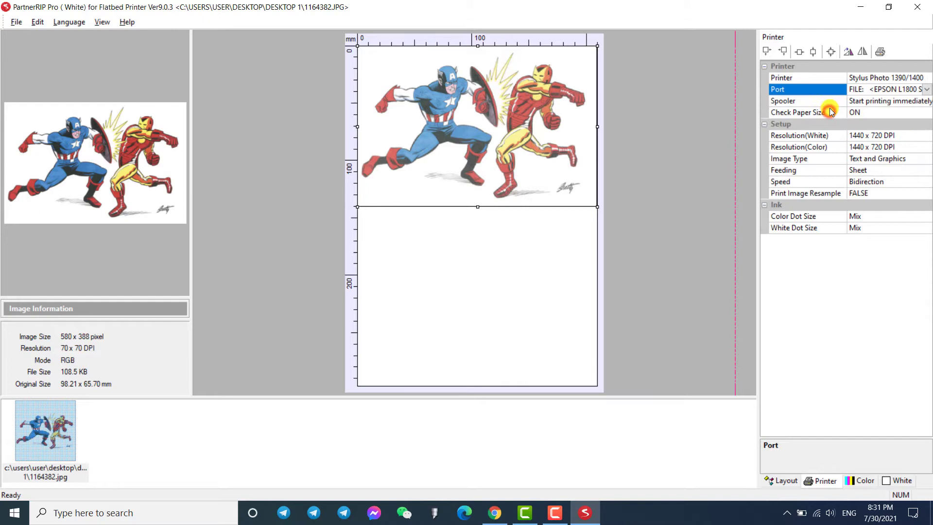
Set the Image Type to Graphics.
left_click(886, 137)
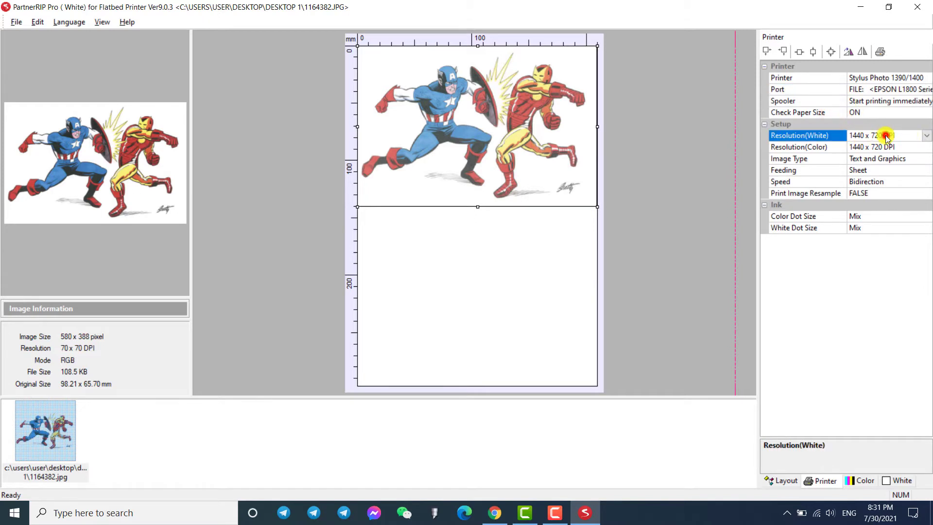
left_click(923, 135)
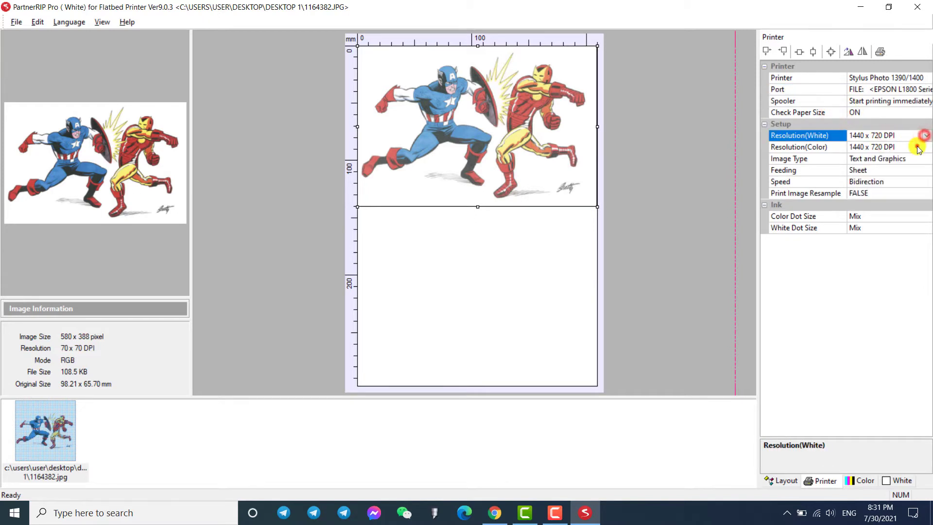
left_click(925, 148)
left_click(926, 147)
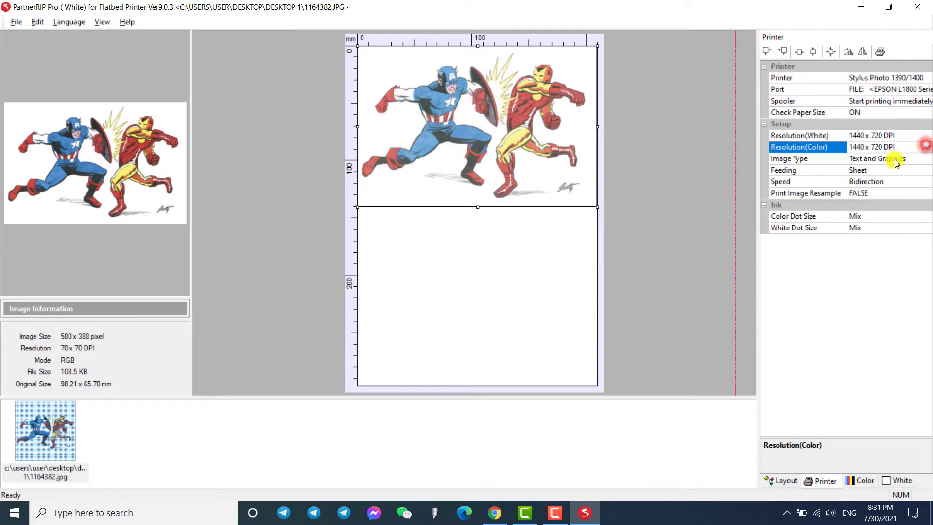
left_click(930, 159)
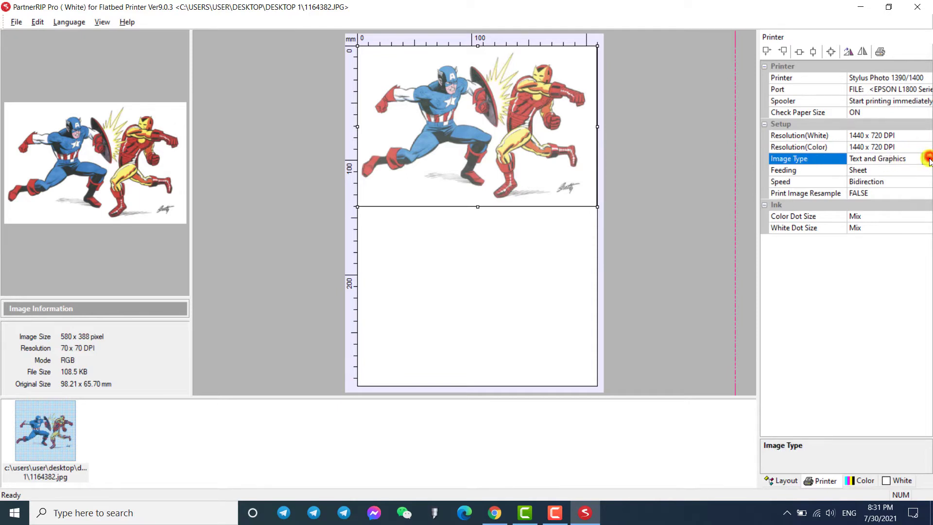
left_click(898, 170)
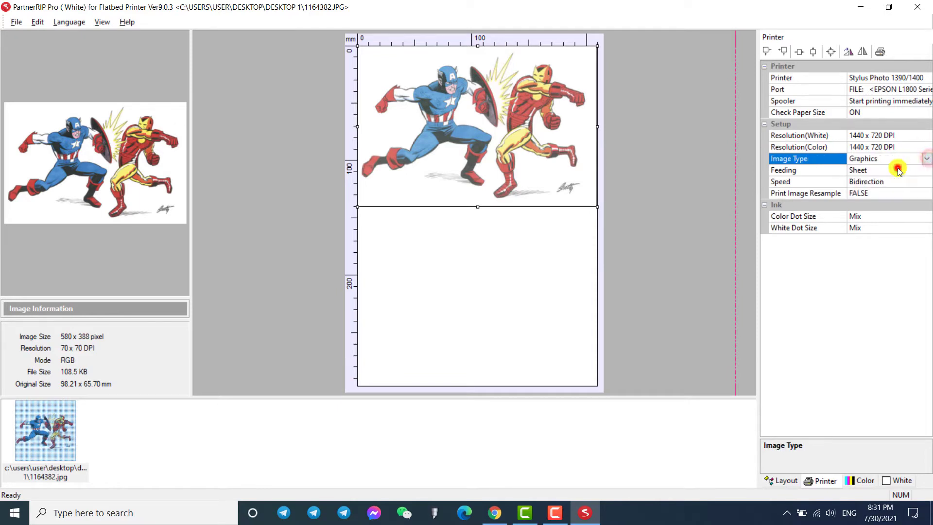
Set both white and colour resolution to 1440 x 1440 DPI.
left_click(923, 137)
left_click(926, 136)
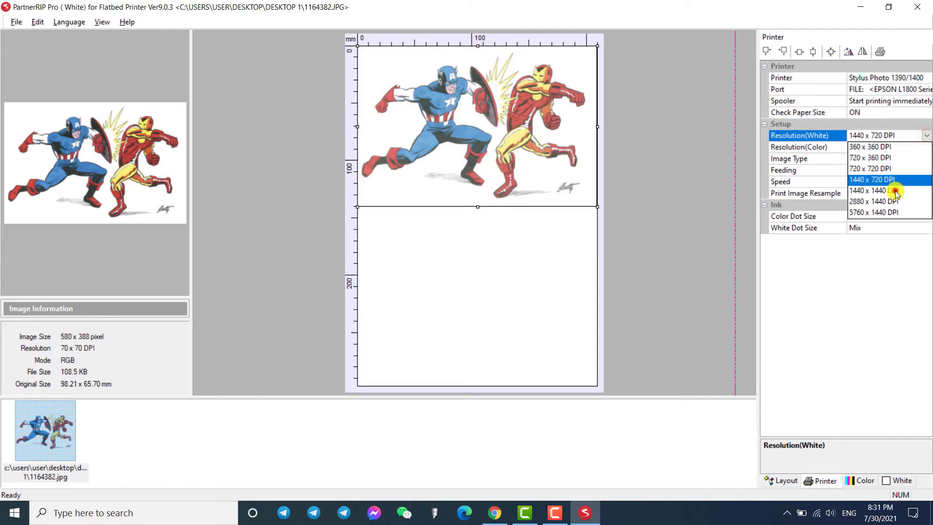
left_click(896, 190)
left_click(923, 147)
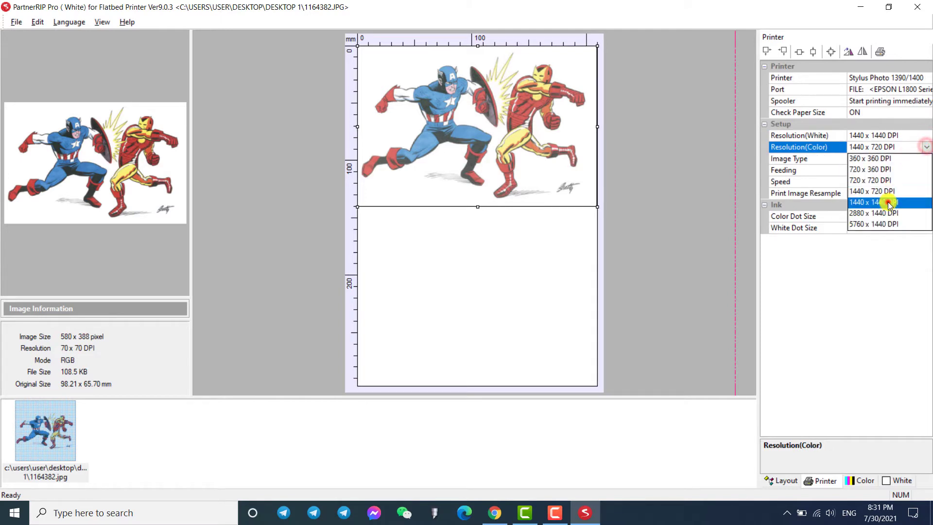
left_click(888, 201)
Set both colour and white dot sizes to Medium + Large.
left_click(863, 217)
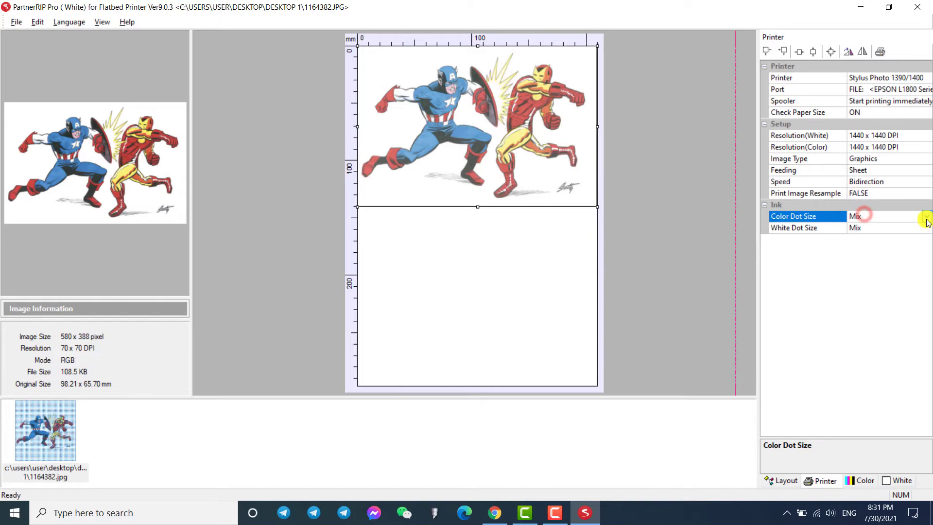
left_click(926, 216)
left_click(886, 272)
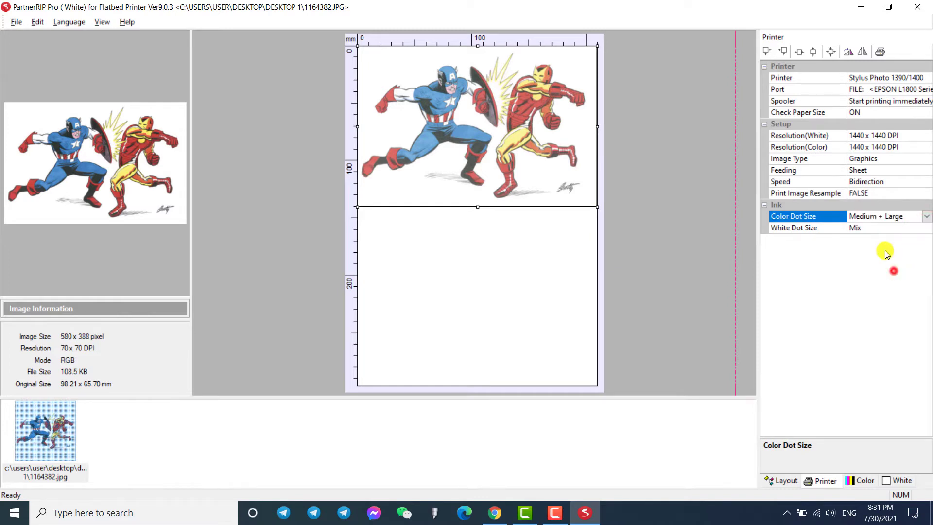
left_click(883, 227)
left_click(926, 228)
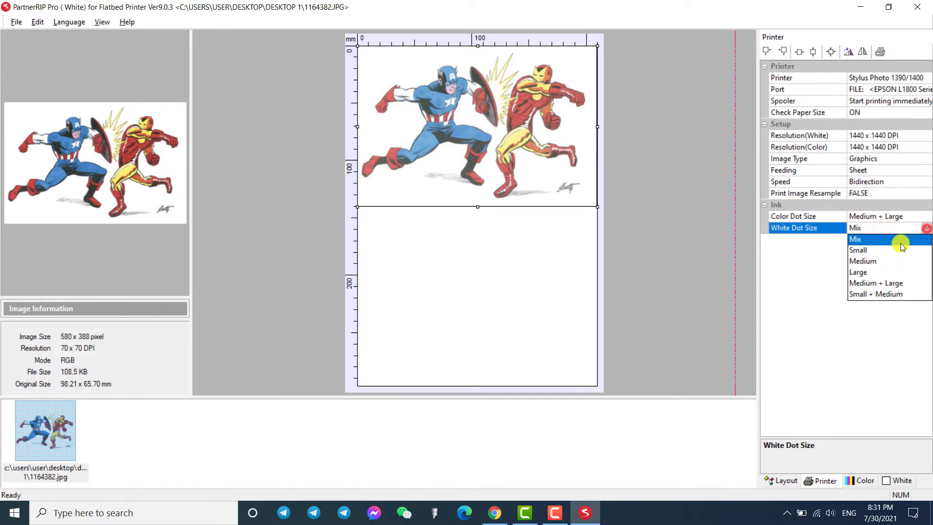
left_click(881, 284)
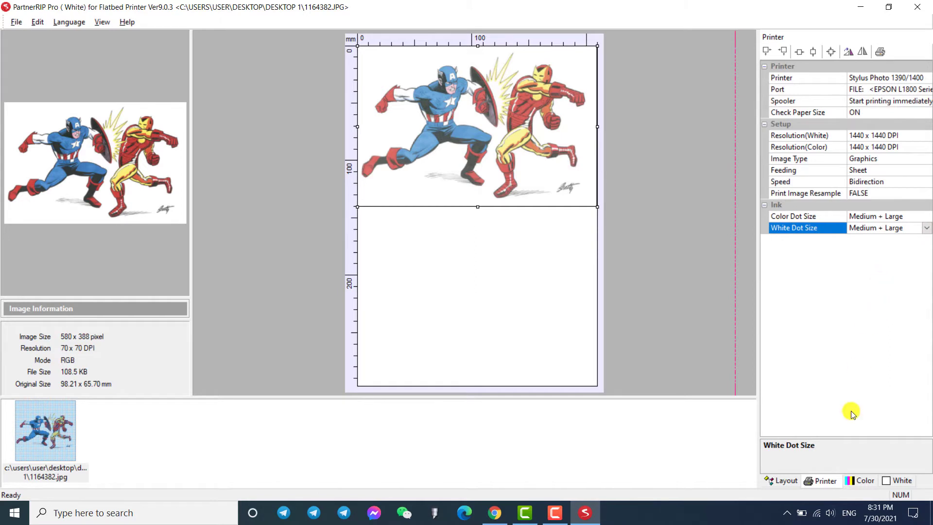
Set the ink channel to YKWWMC and the overall ink limit to 40%.
left_click(861, 479)
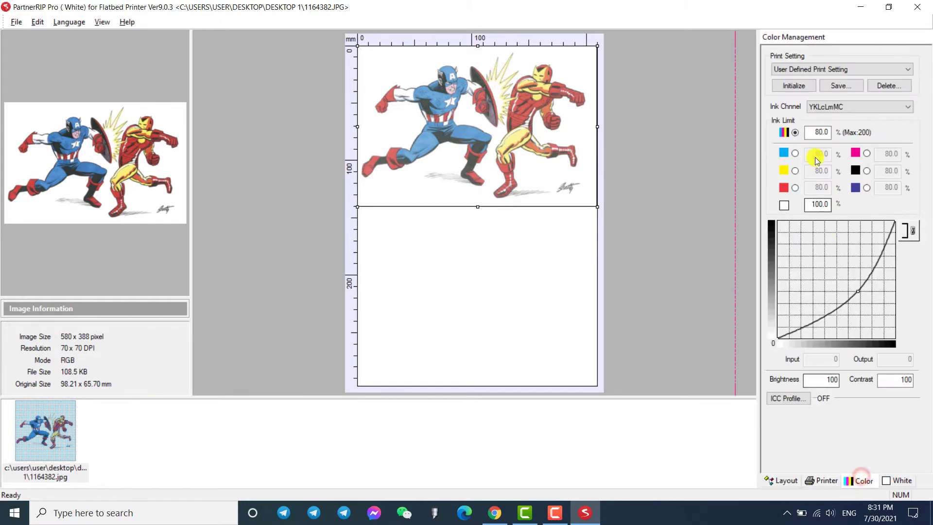
left_click(831, 107)
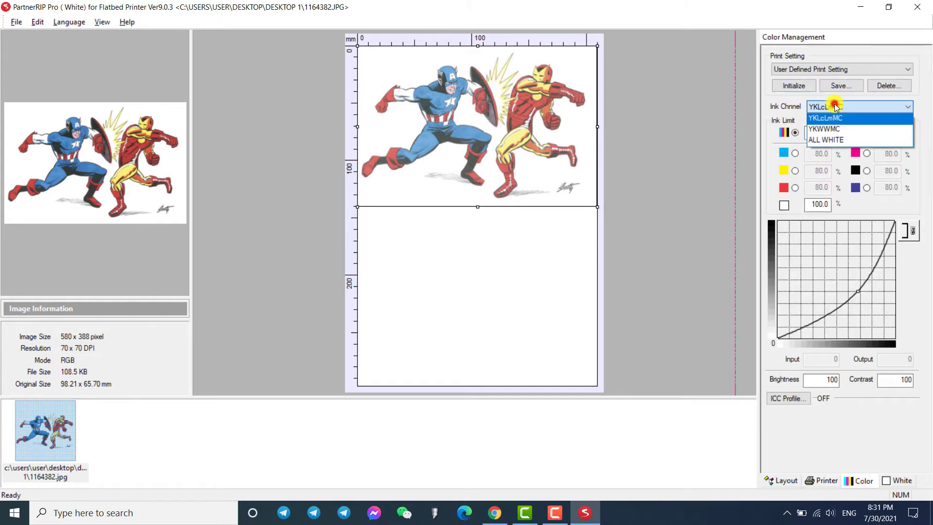
left_click(826, 128)
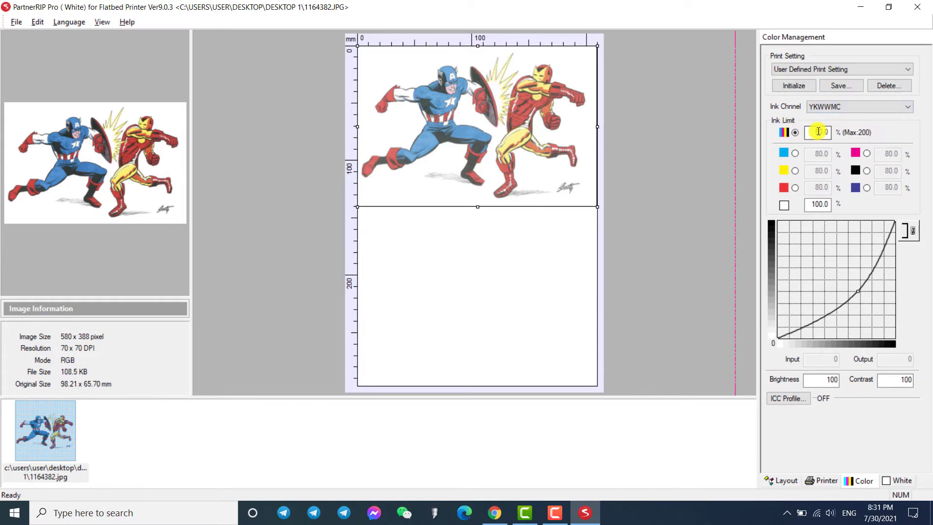
left_click_drag(808, 132, 839, 132)
type("40")
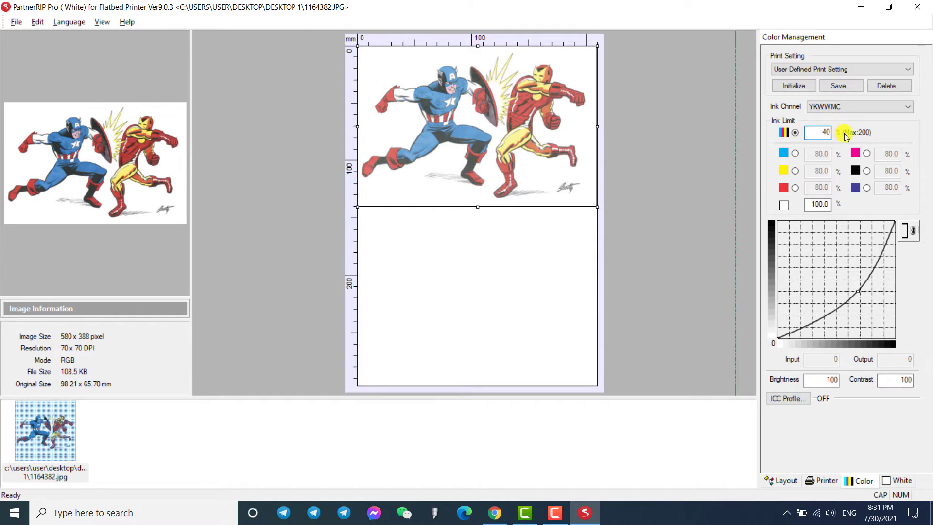
key("shift+Tab")
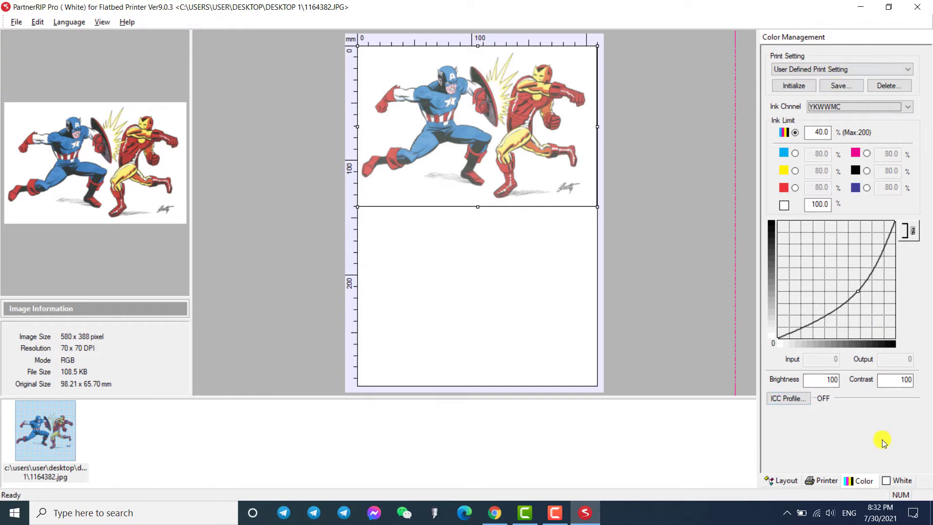
left_click(902, 480)
Set White Layer Generation to '100% White under any colored pixel'.
left_click(821, 71)
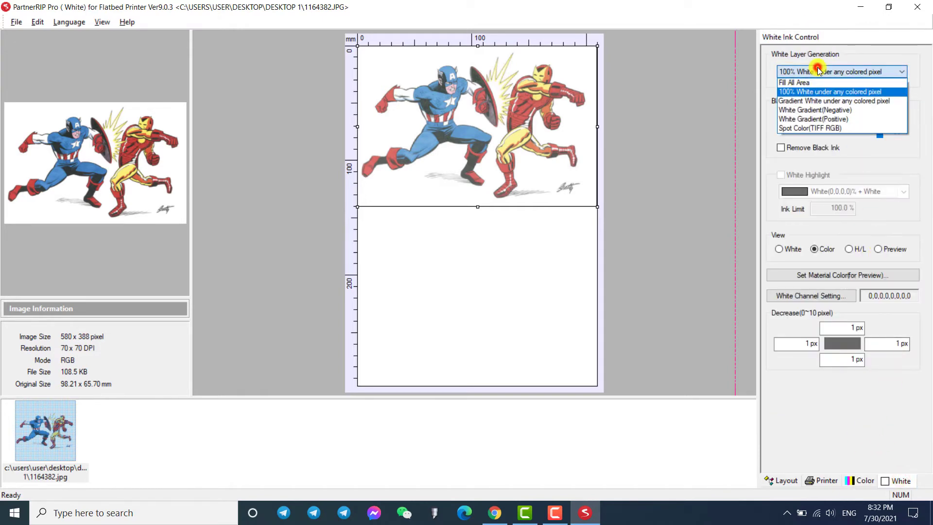
left_click(815, 84)
left_click(817, 71)
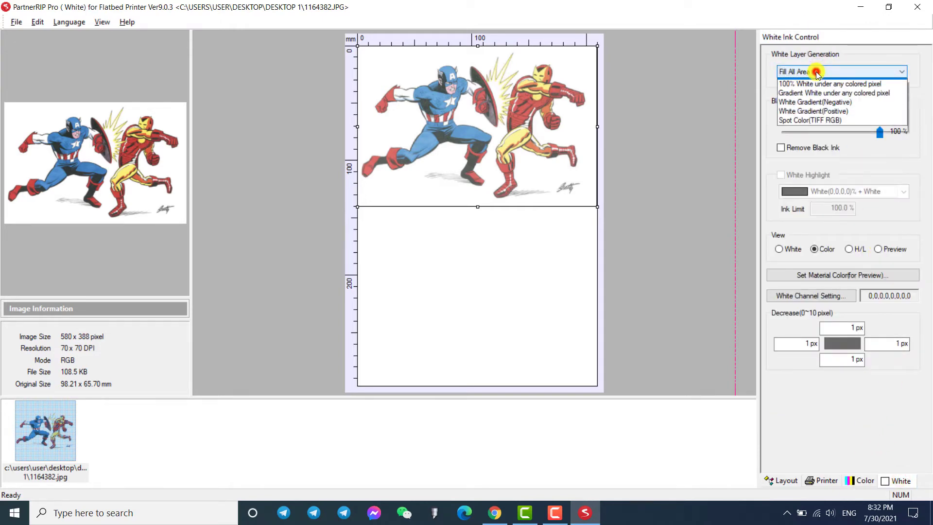
left_click(809, 92)
Toggle between the white mask and colour previews to check the white layer.
left_click(780, 248)
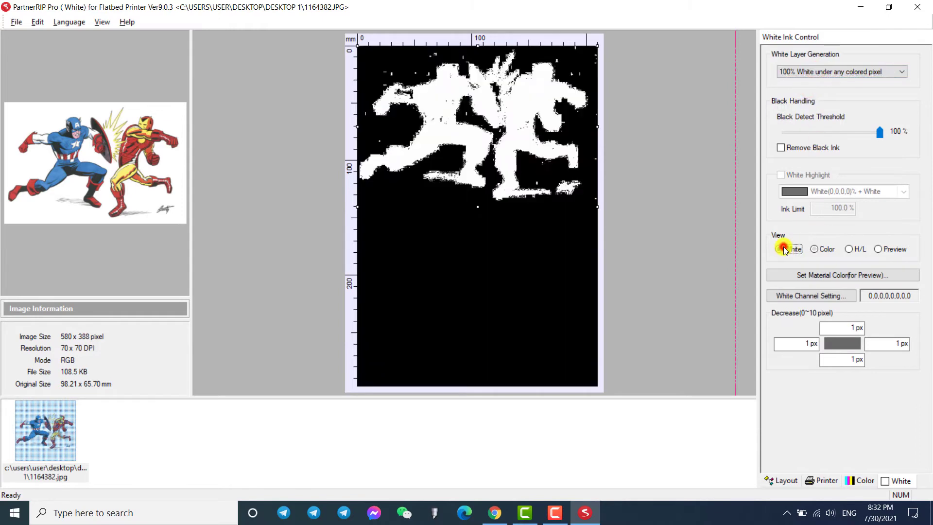
left_click(820, 250)
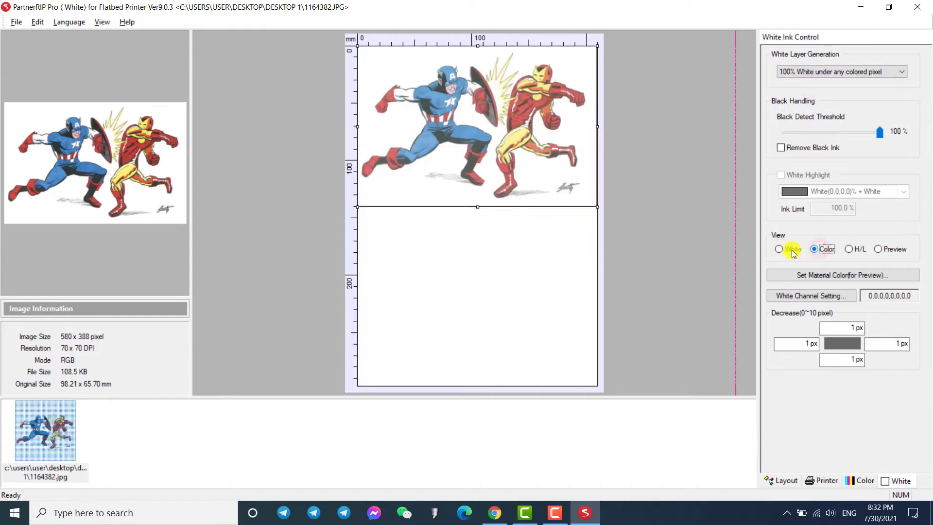
left_click(777, 249)
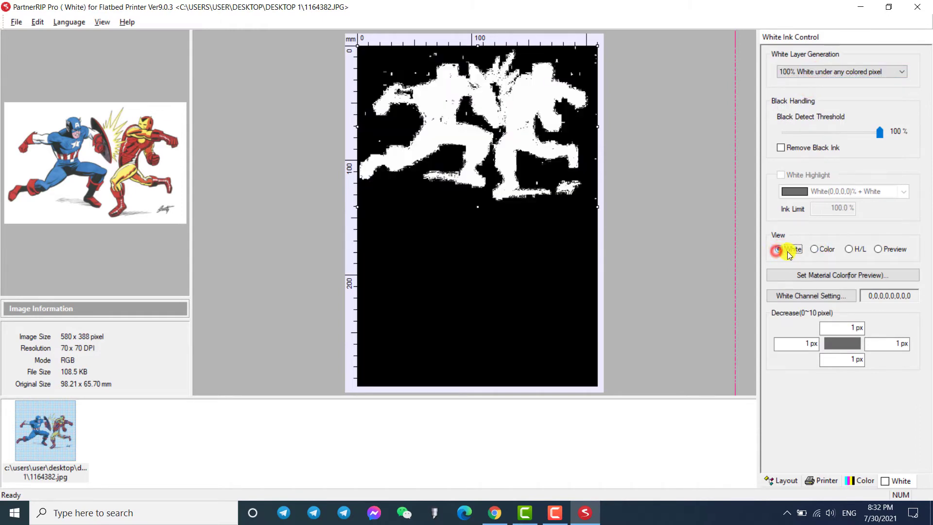
left_click(818, 249)
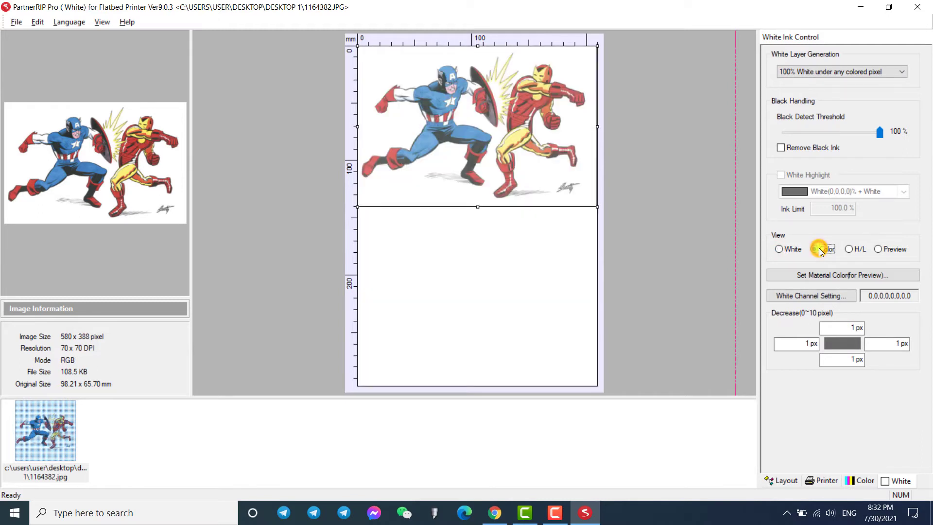
left_click(785, 481)
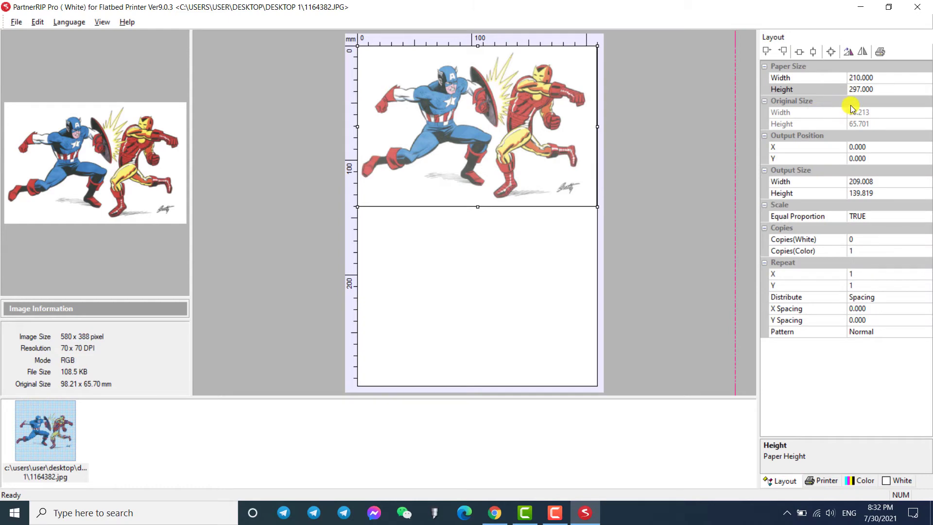
Print as COLOR+WHITE with 1 white copy, Print Color First, and 90 nozzles.
left_click(880, 52)
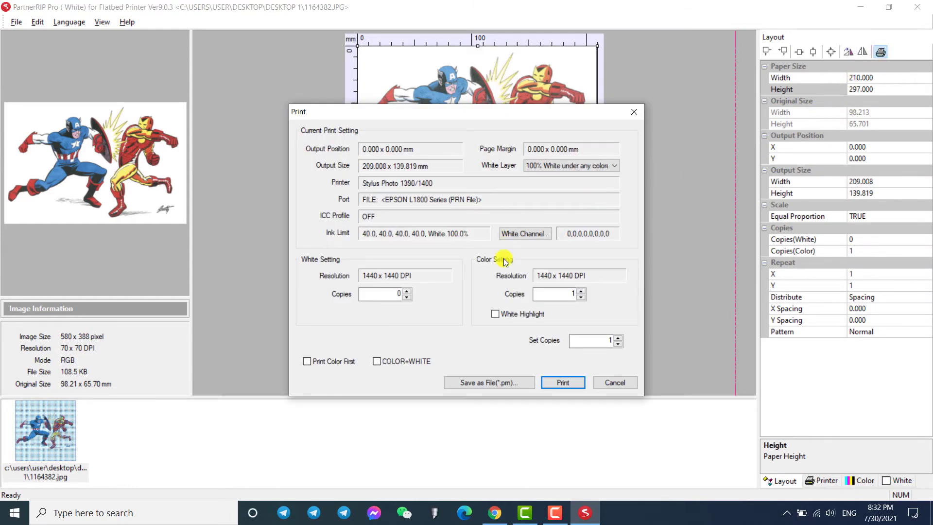
left_click(406, 292)
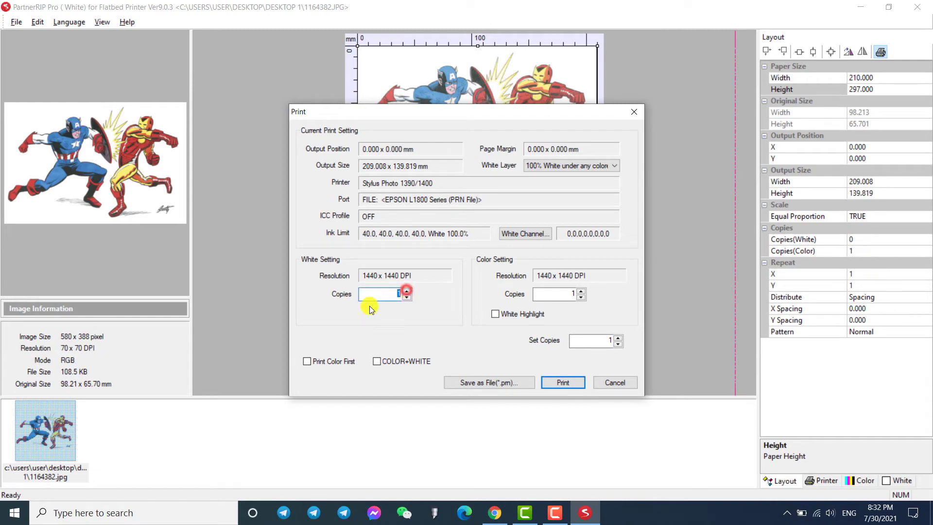
left_click(307, 363)
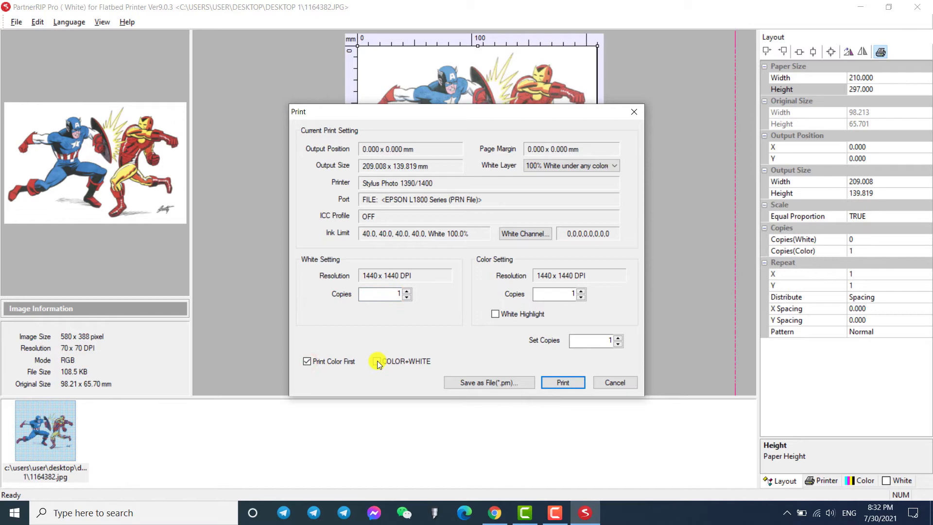
left_click(377, 362)
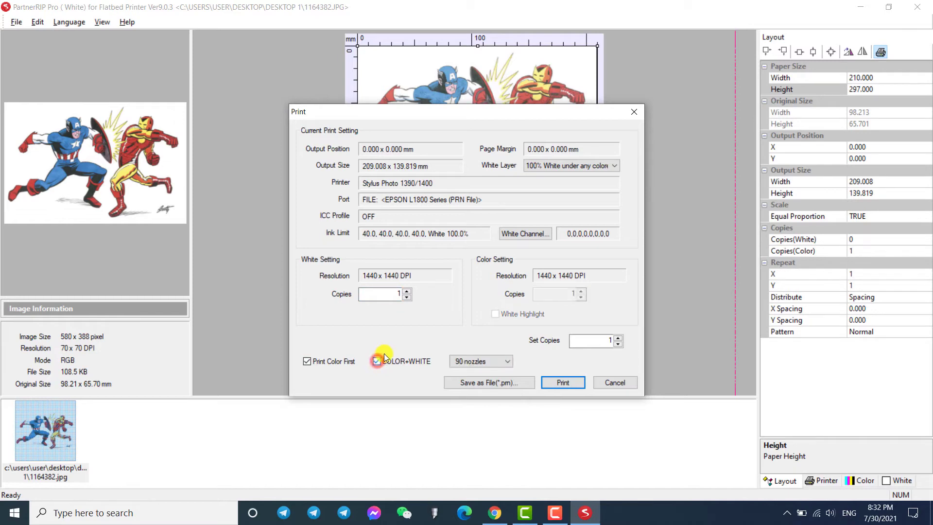
left_click(507, 360)
left_click(496, 372)
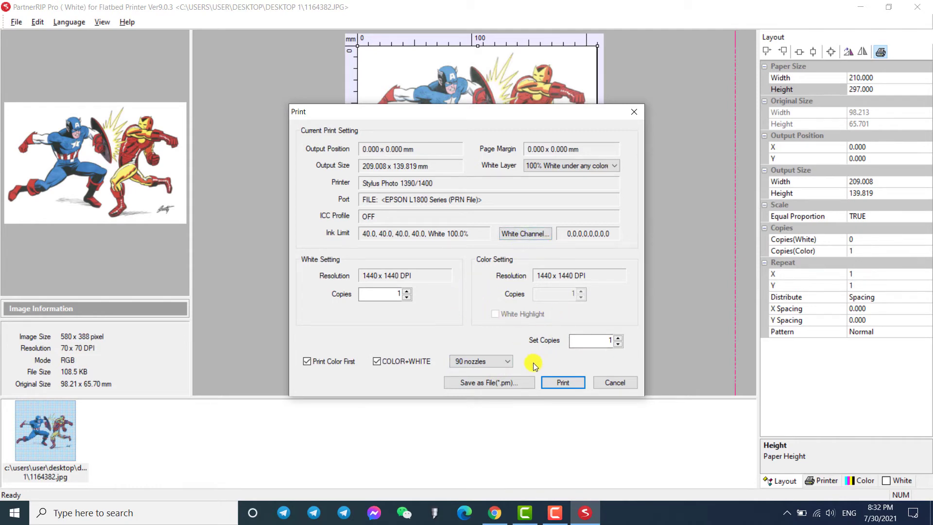
left_click(564, 383)
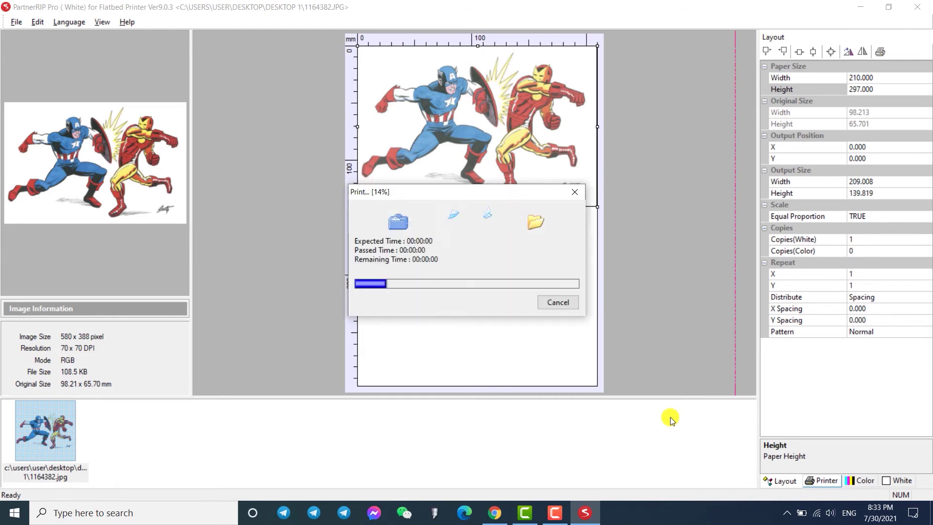
After processing finishes, show the Printer settings with output going to file.
left_click(822, 481)
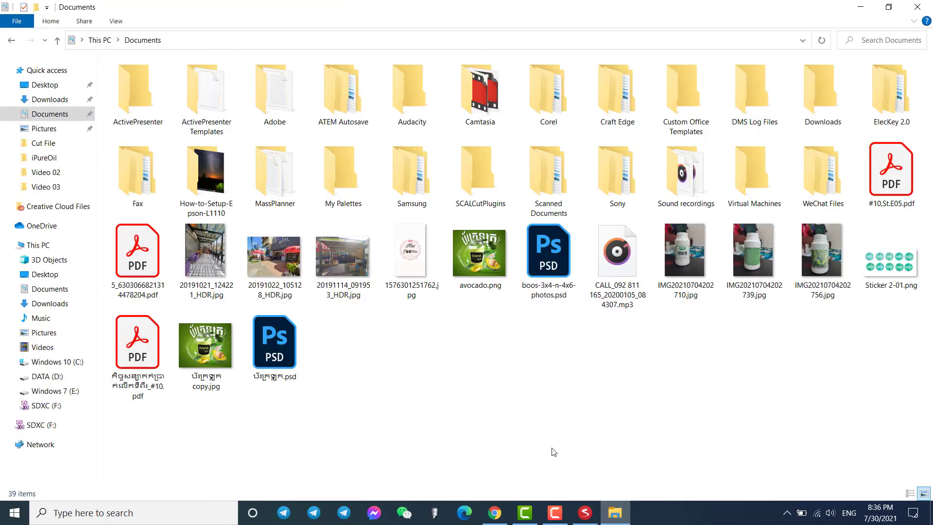
Refresh Documents and select the new PRN file 1164382.jpg (1 1).prn.
right_click(491, 427)
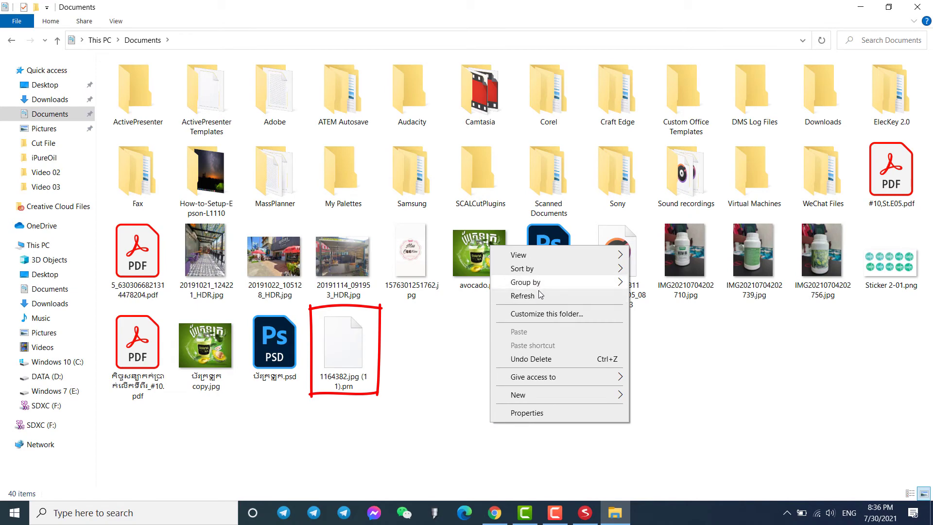
left_click(538, 296)
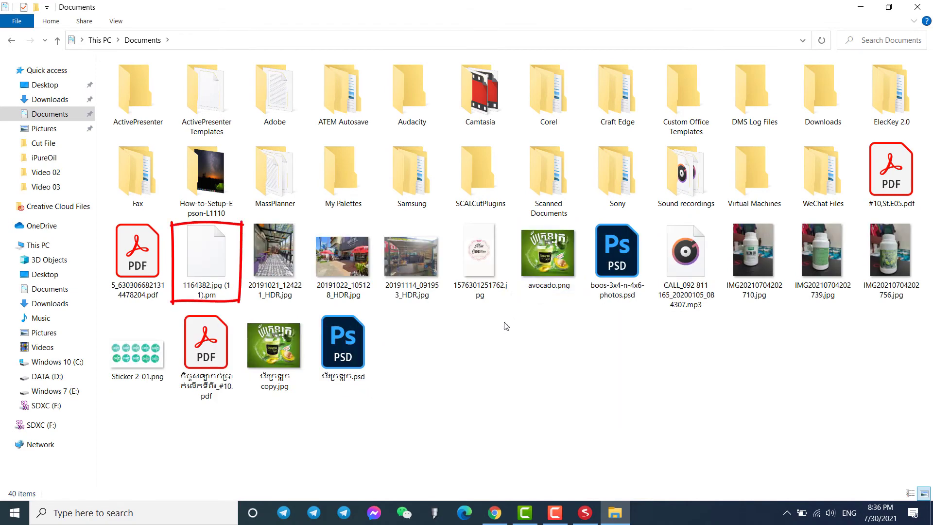
left_click(201, 268)
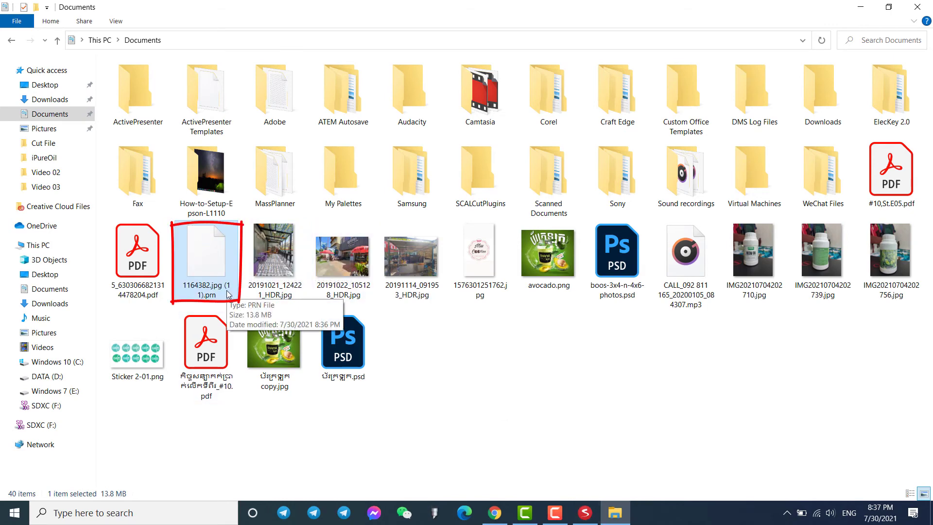
left_click(234, 361)
left_click(213, 269)
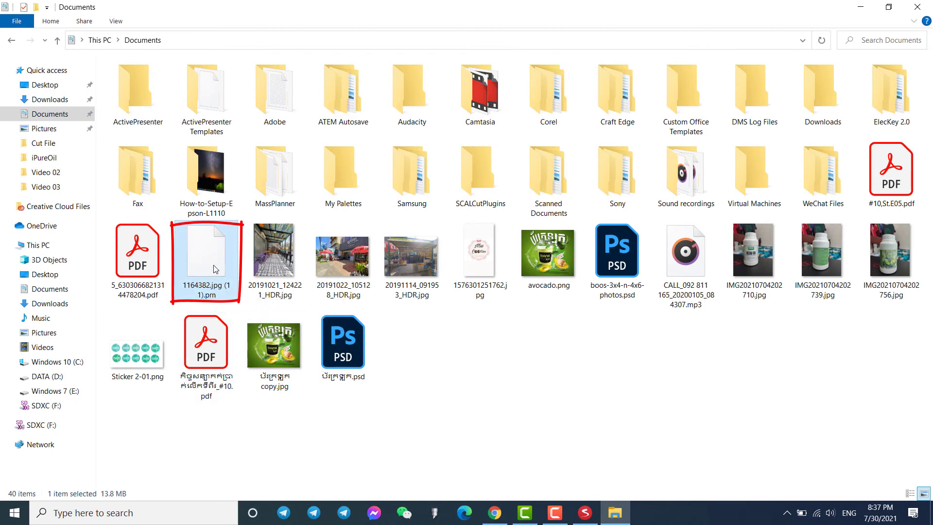
Rename the PRN file to Hero.prn, then clear the selection.
right_click(229, 282)
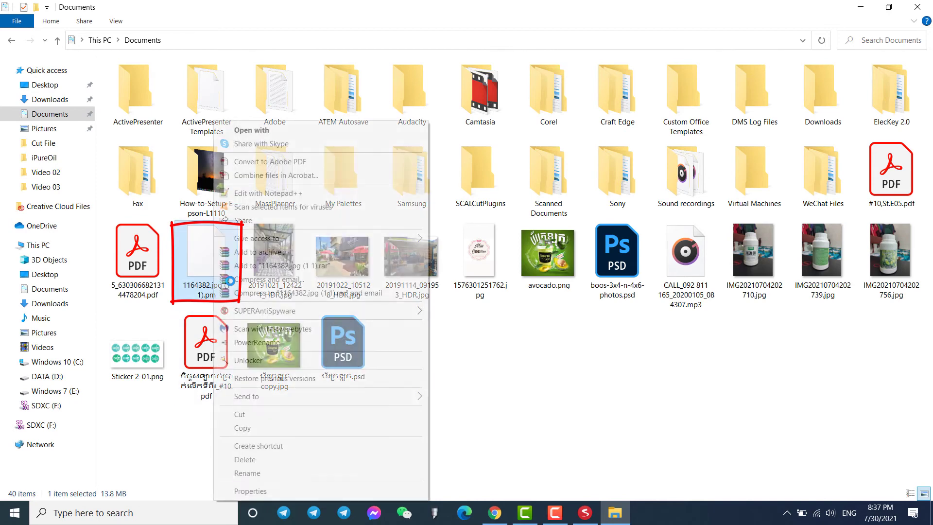
left_click(248, 472)
type("H")
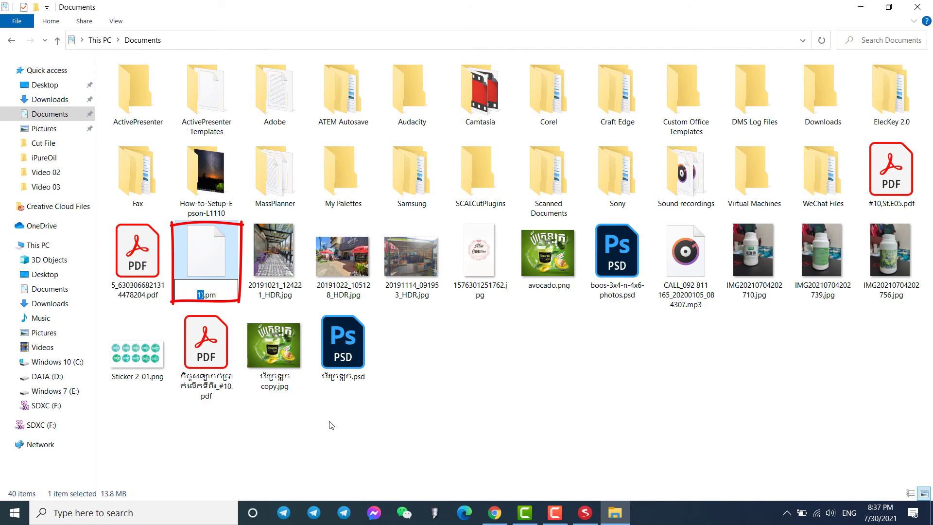
type("ero")
key("Return")
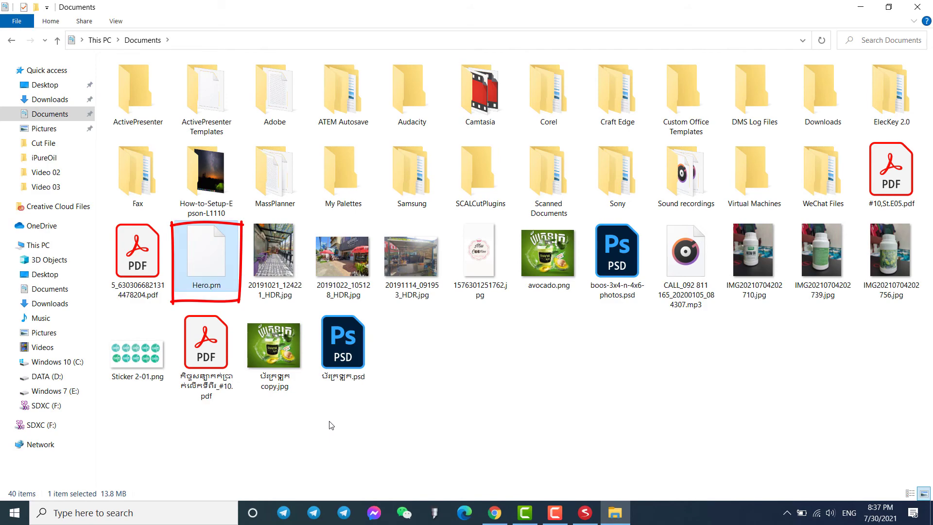
left_click(477, 428)
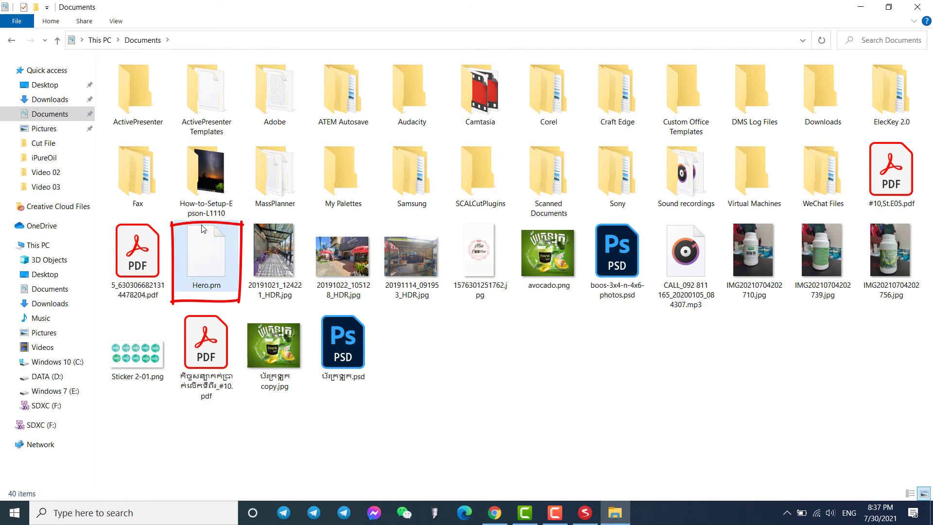